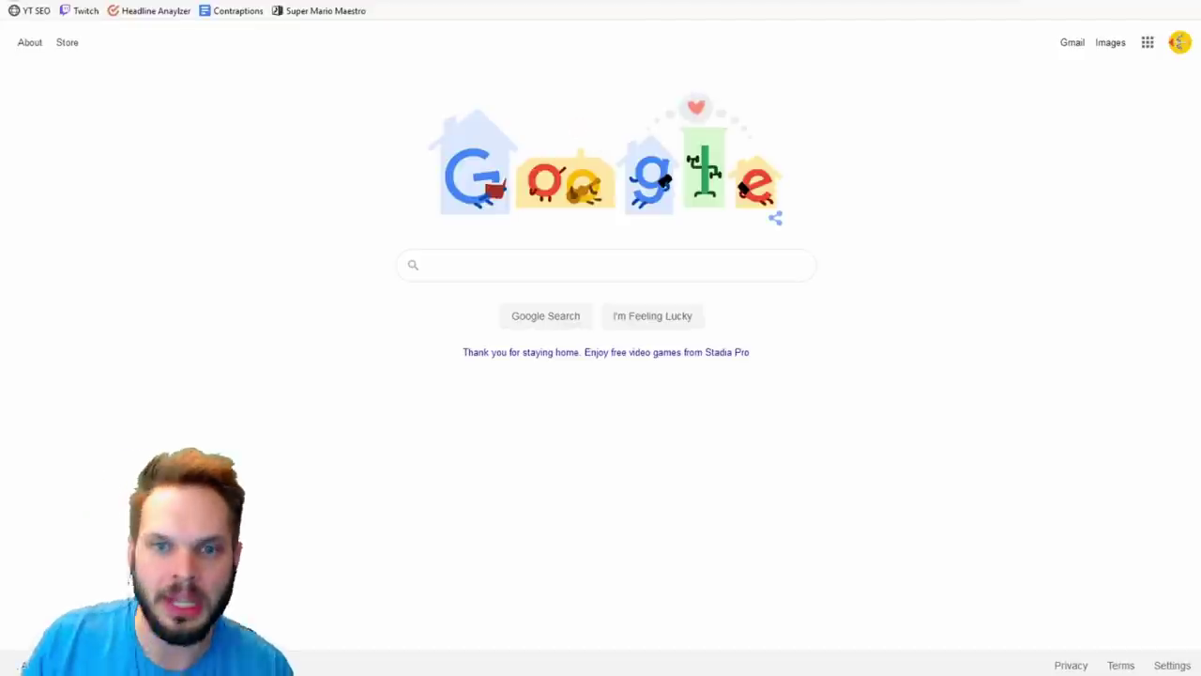
- Search Google for 'dire dire docks midi', correcting the typo in the query
{"action": "left_click", "coordinate": [540, 257]}
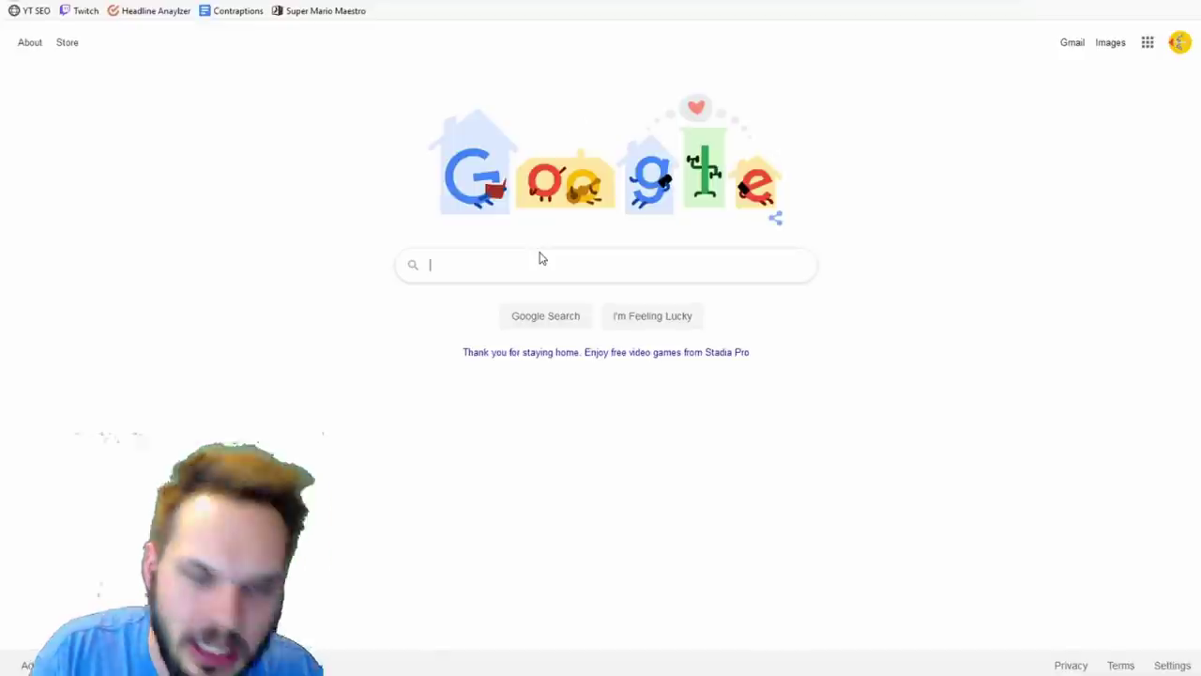
{"action": "type", "text": "dire dire loc"}
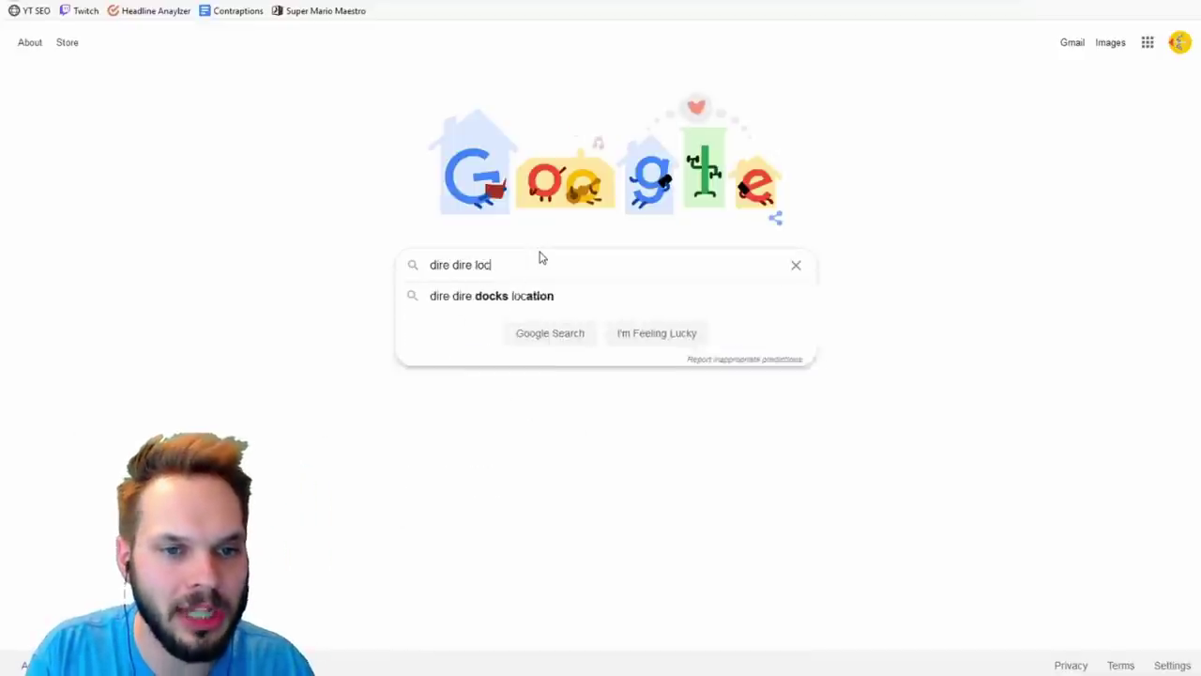
{"action": "key", "text": "BackSpace"}
{"action": "key", "text": "BackSpace"}
{"action": "key", "text": "BackSpace"}
{"action": "type", "text": "docks "}
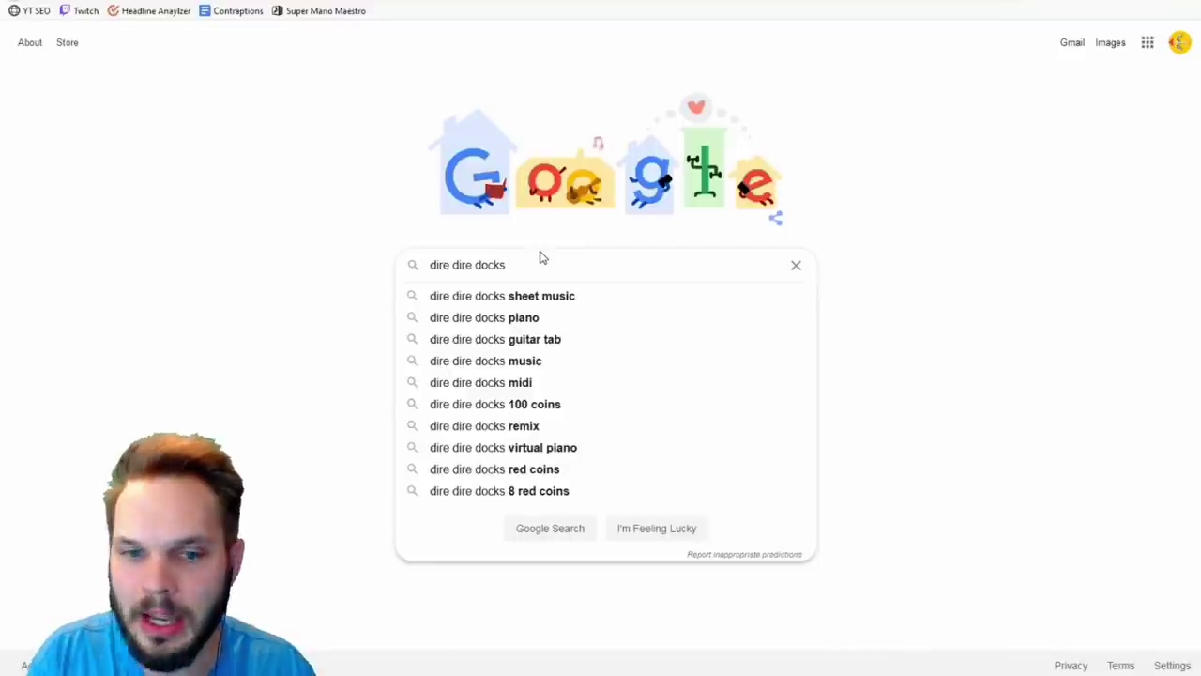
{"action": "type", "text": "midi"}
{"action": "key", "text": "Return"}
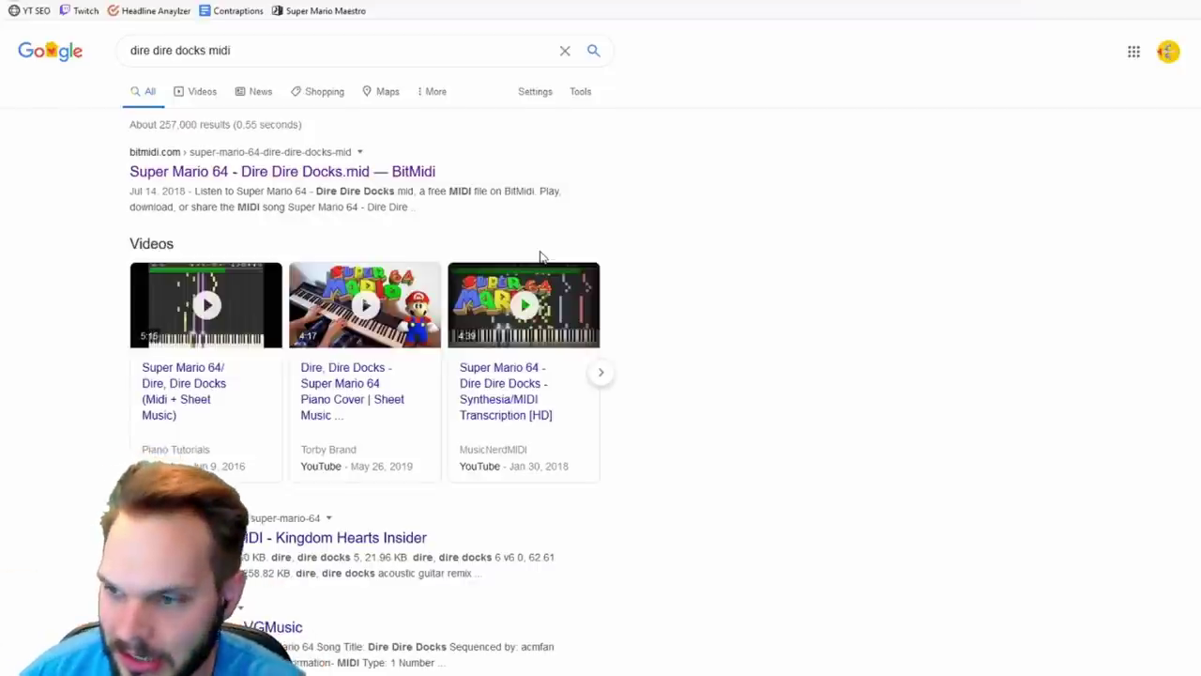
- Open the BitMidi Dire Dire Docks page and play, then stop, a preview of the MIDI
{"action": "left_click", "coordinate": [215, 170]}
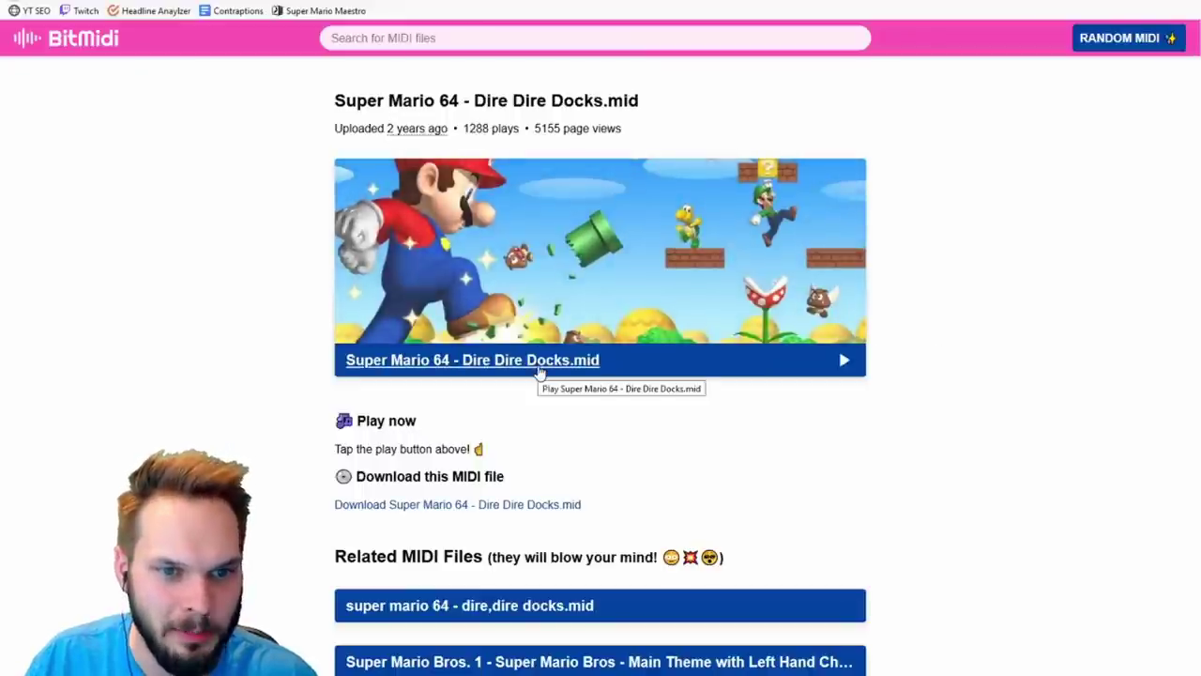
{"action": "left_click", "coordinate": [540, 374]}
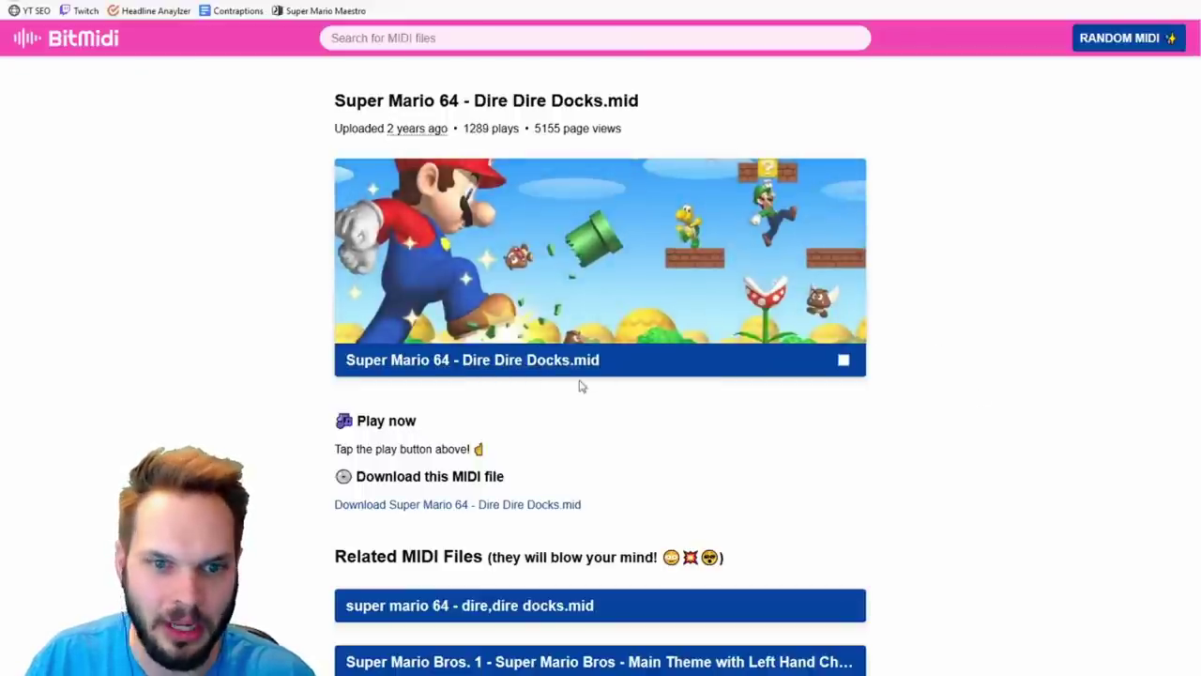
{"action": "left_click", "coordinate": [843, 364]}
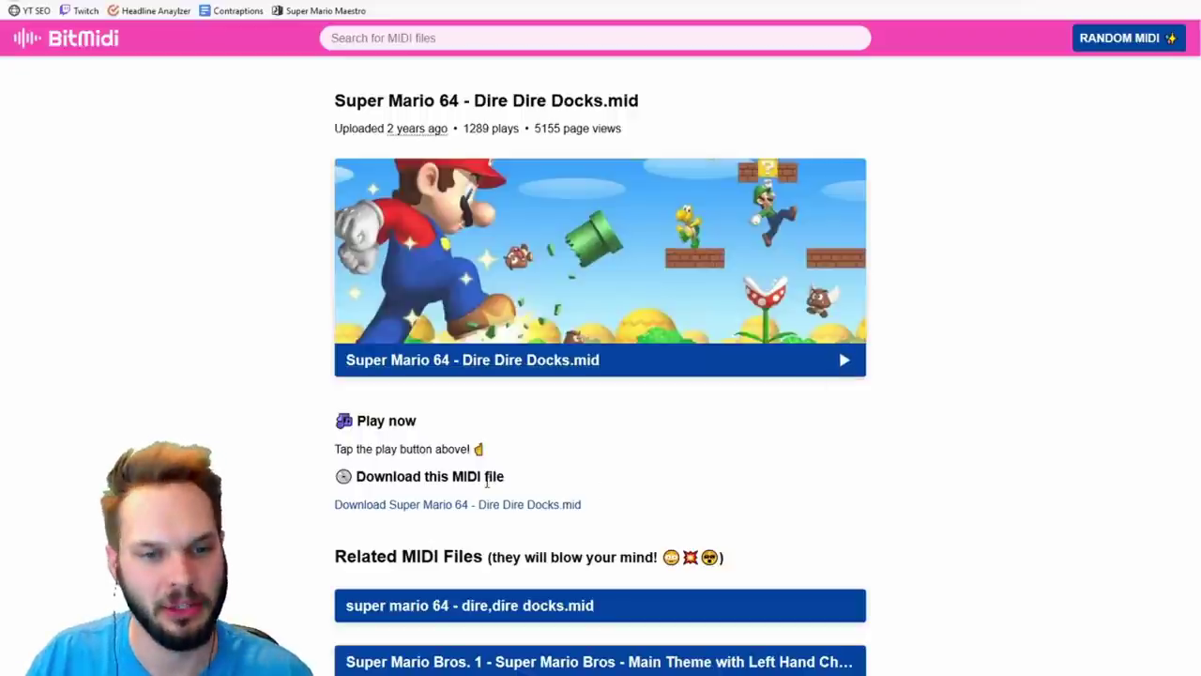
- Download the Super Mario 64 Dire Dire Docks.mid file and save it to disk
{"action": "left_click", "coordinate": [430, 506]}
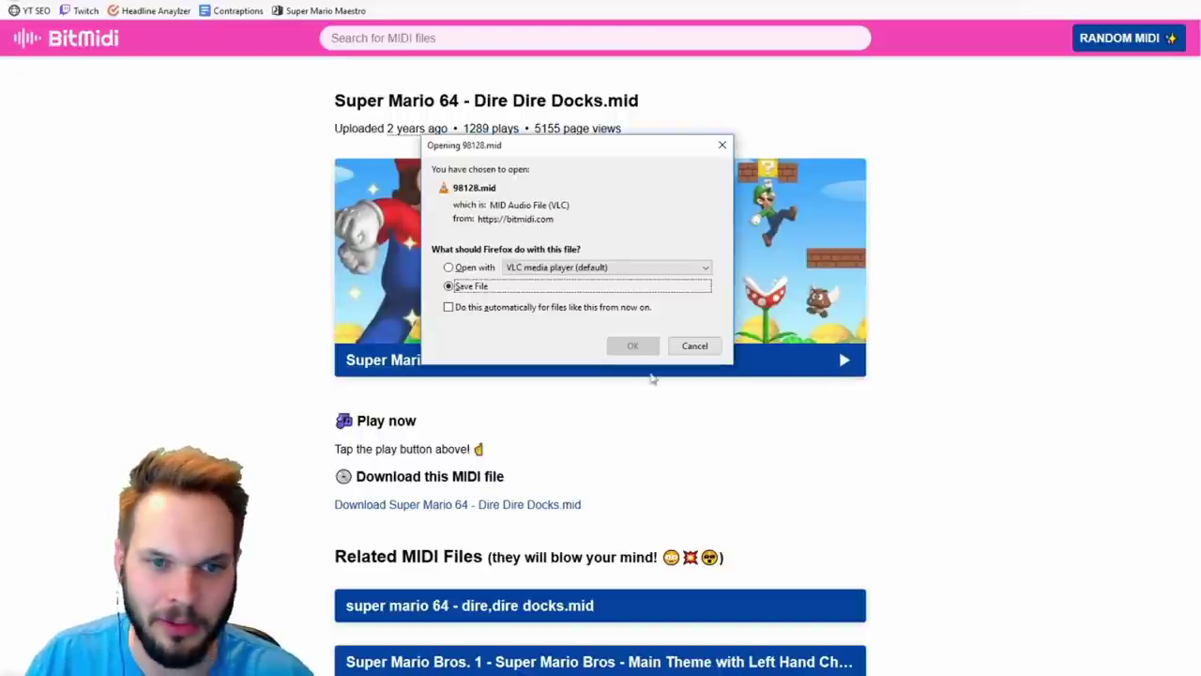
{"action": "left_click", "coordinate": [523, 287]}
{"action": "left_click", "coordinate": [644, 349]}
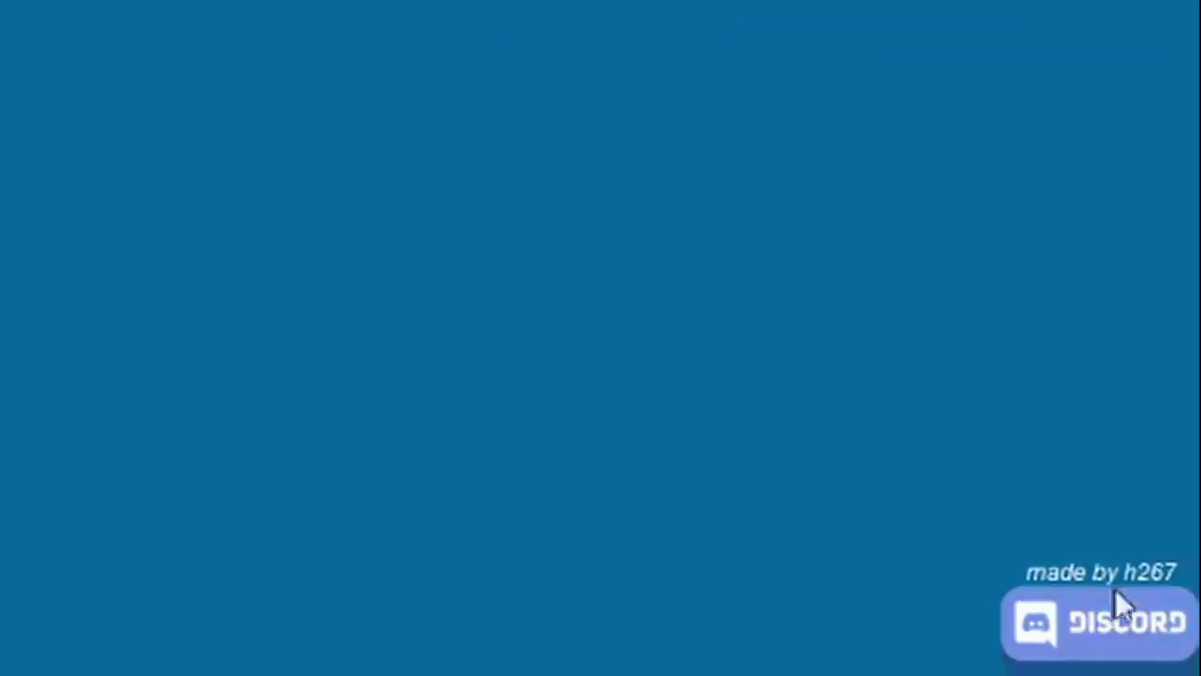
- Load the 'Dire Dire Docks' MIDI from the Desktop, filling the level with 76 note blocks
{"action": "left_click_drag", "start_coordinate": [1190, 573], "coordinate": [1122, 573]}
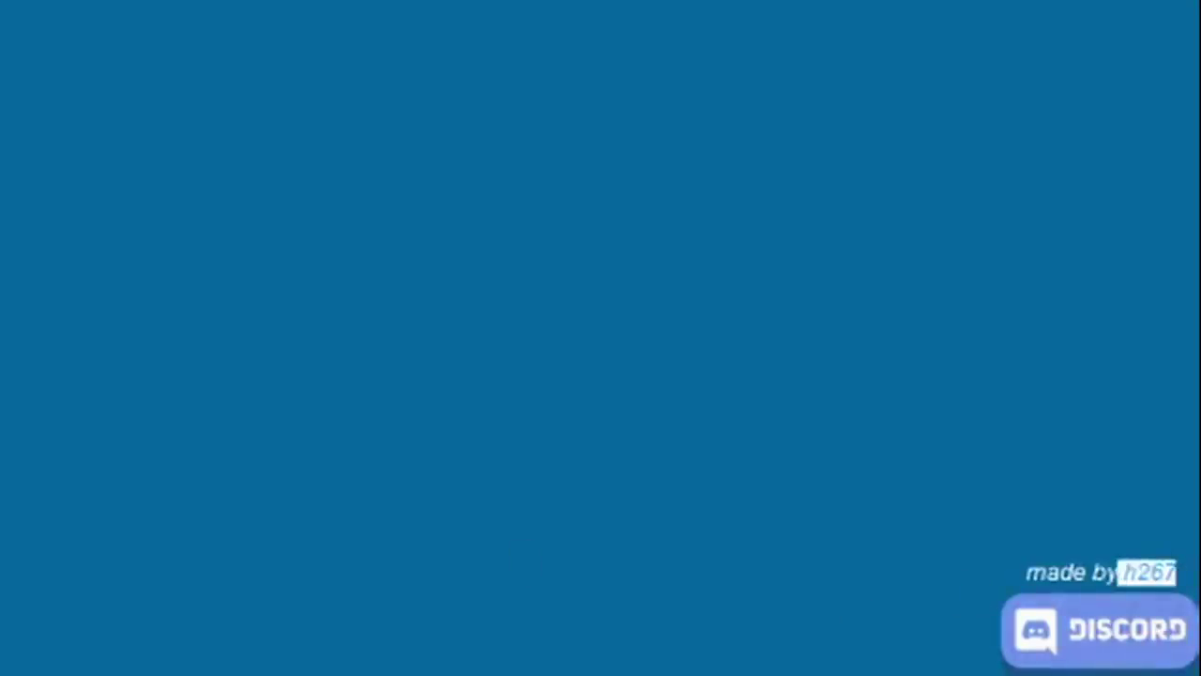
{"action": "left_click", "coordinate": [1122, 572]}
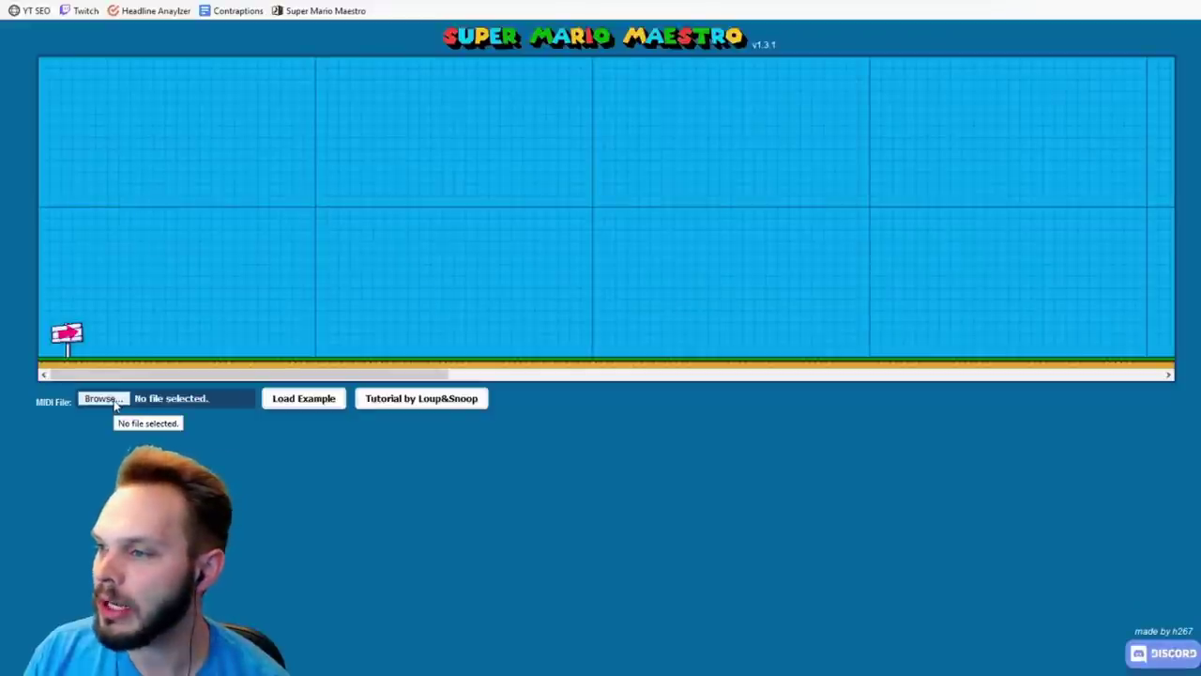
{"action": "left_click", "coordinate": [115, 402]}
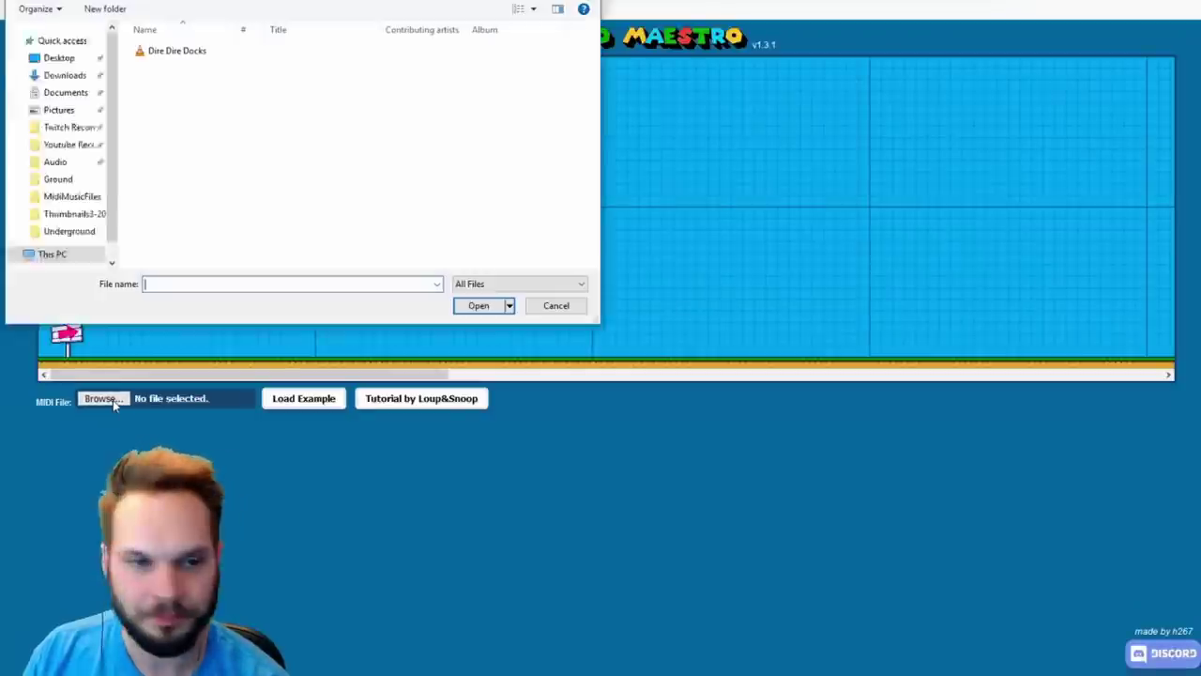
{"action": "left_click", "coordinate": [193, 53]}
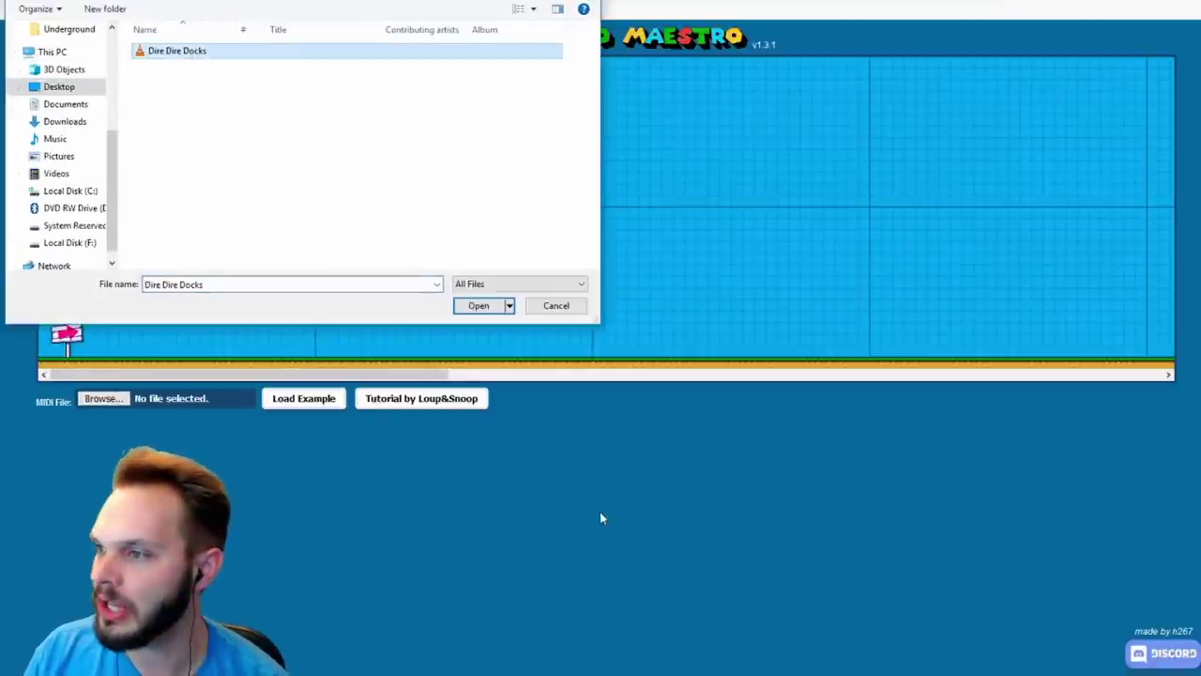
{"action": "left_click", "coordinate": [493, 313]}
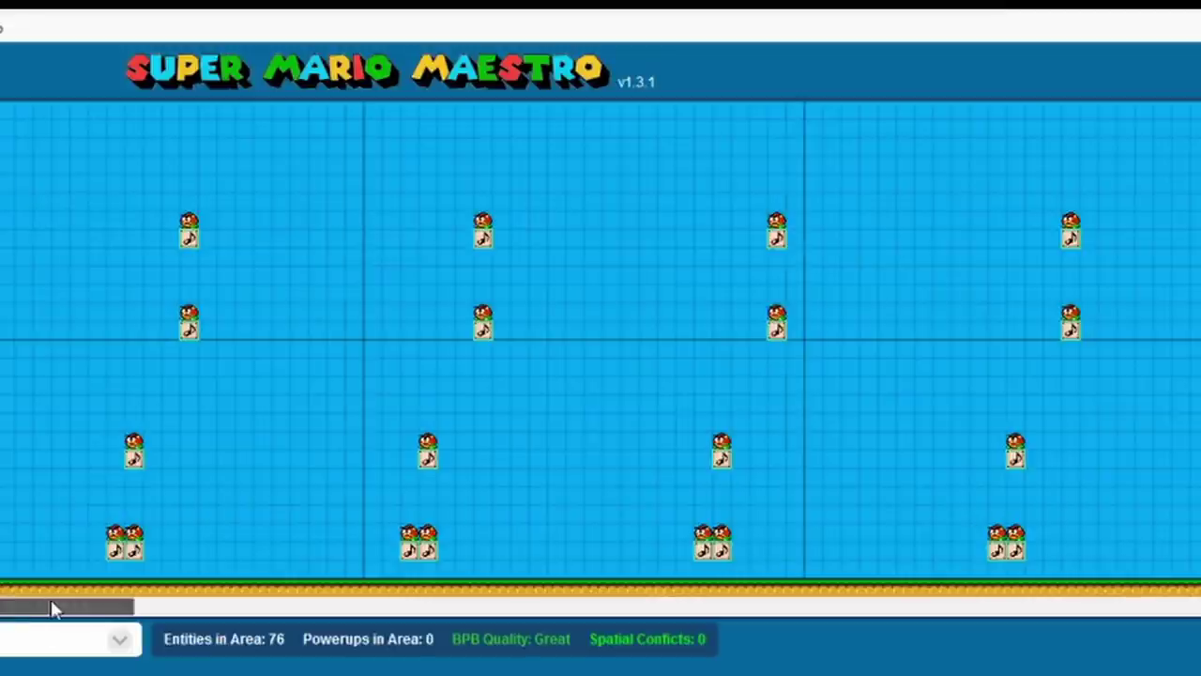
- Scroll along the level, then stop playback so it returns to the start flag
{"action": "left_click_drag", "start_coordinate": [53, 607], "coordinate": [416, 646]}
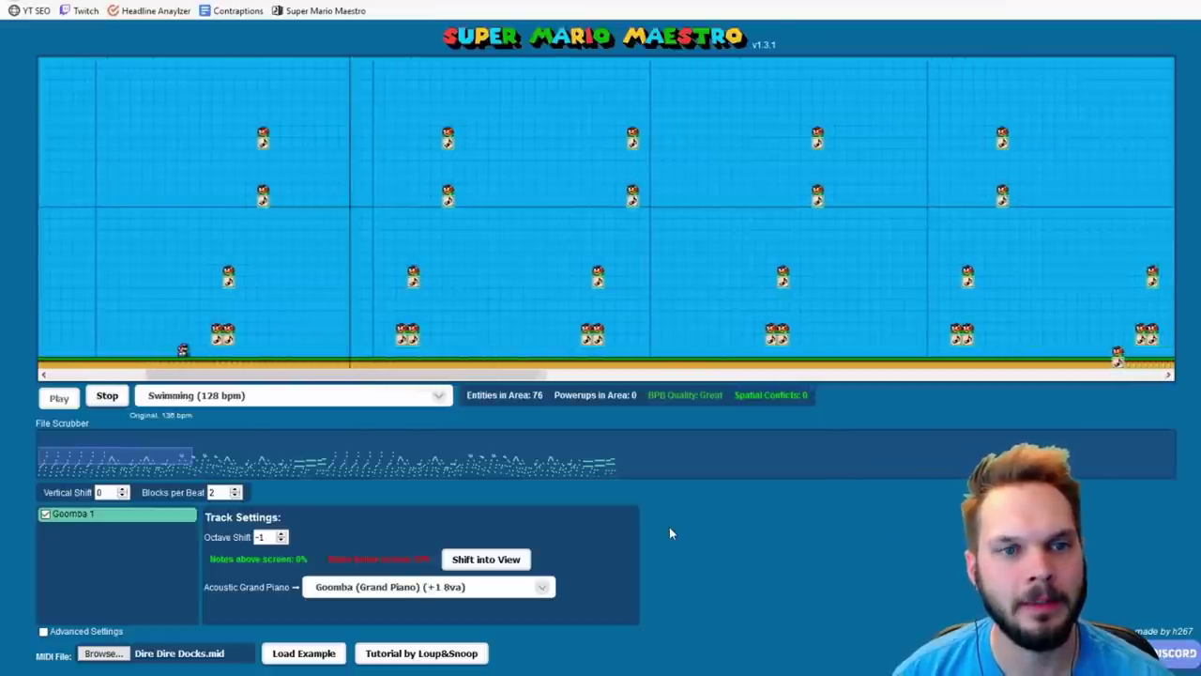
{"action": "left_click", "coordinate": [106, 398]}
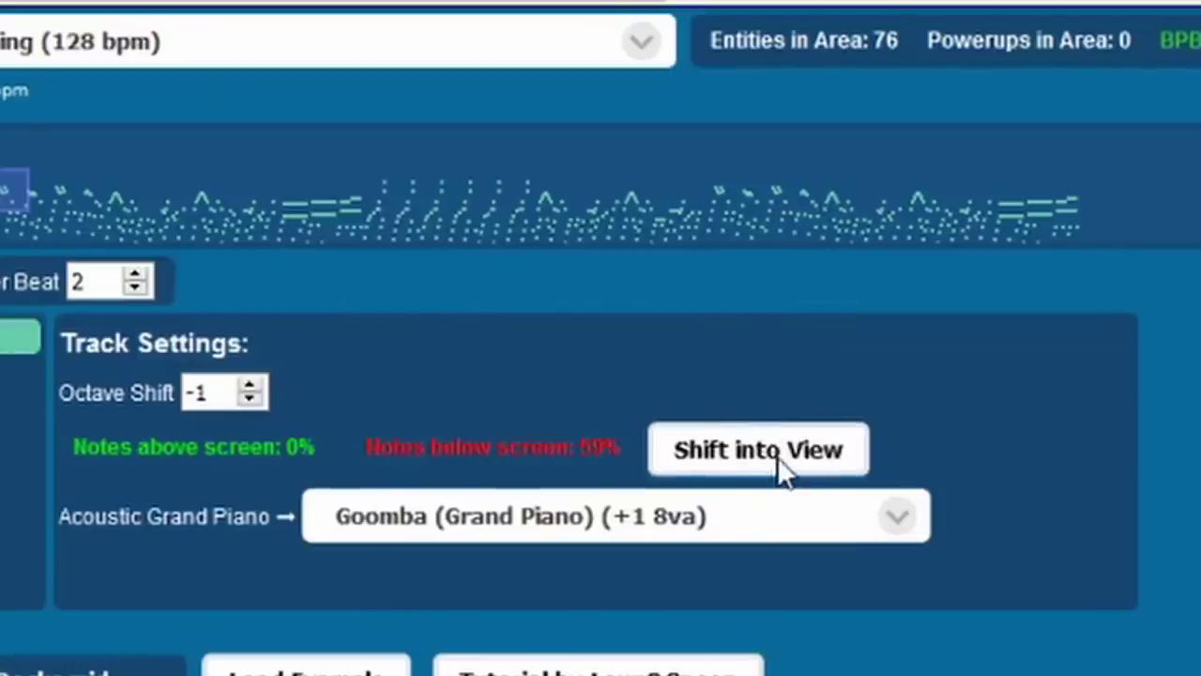
- Shift the Goomba track's notes into view and check the notes-above-screen percentage
{"action": "left_click", "coordinate": [777, 456]}
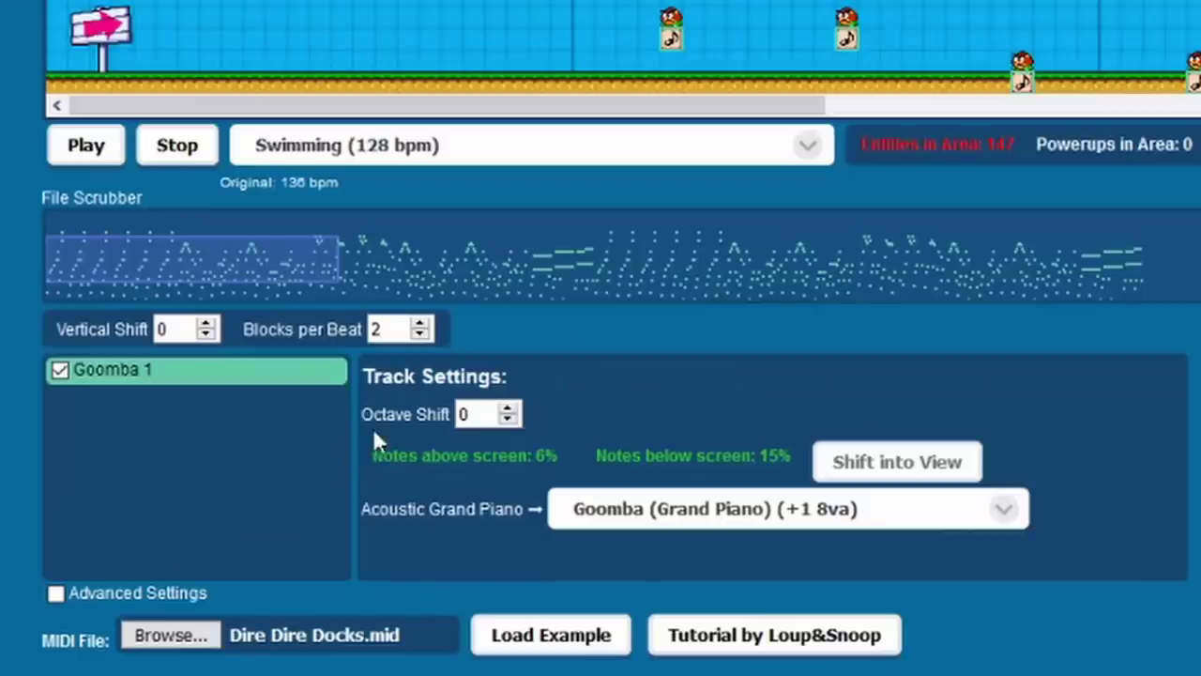
{"action": "left_click_drag", "start_coordinate": [374, 455], "coordinate": [778, 457]}
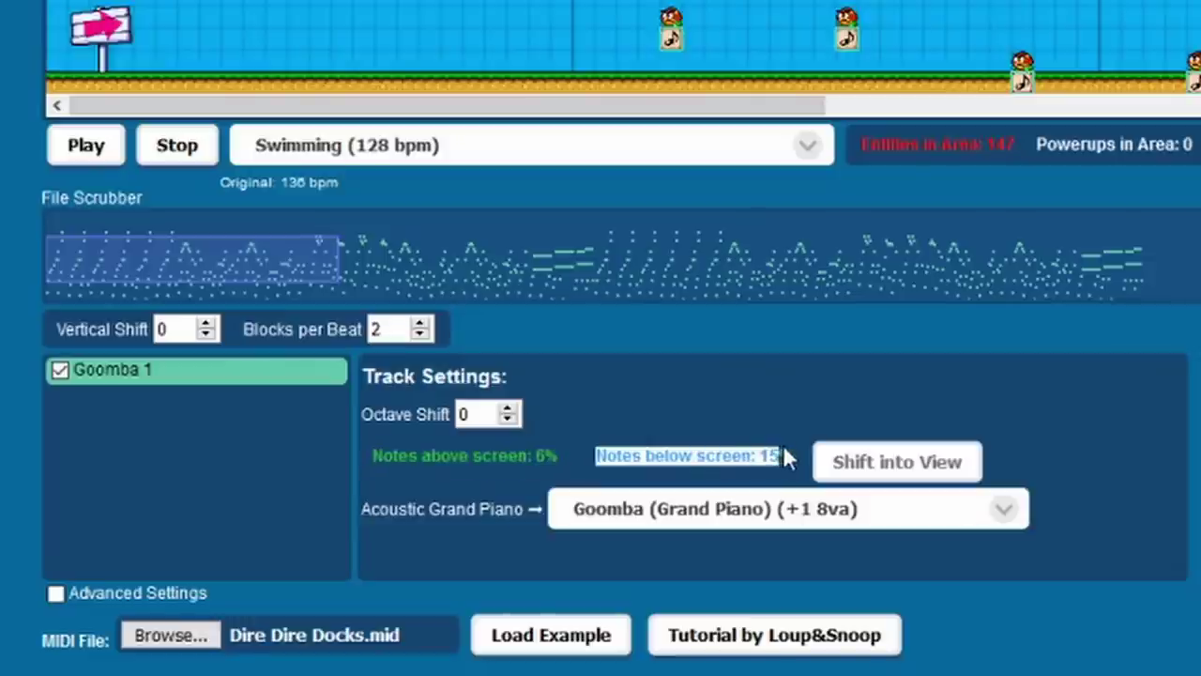
{"action": "left_click", "coordinate": [734, 457]}
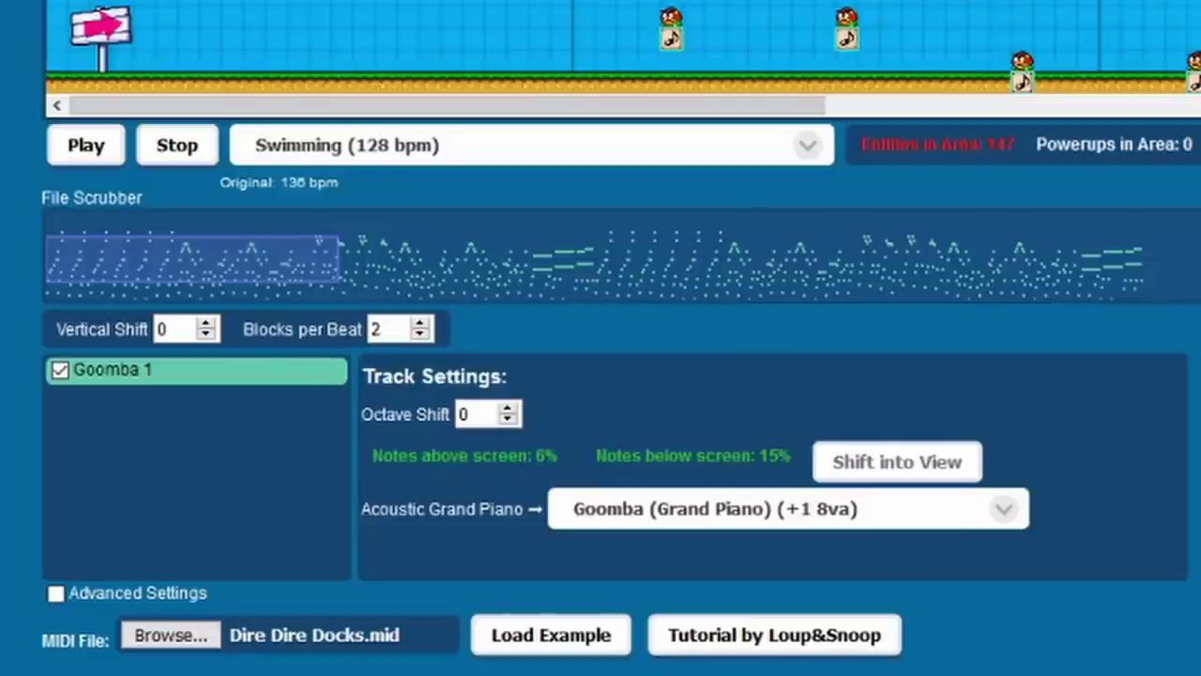
- Try octave shifts 1 and -1, then settle on 0, leaving 15% of notes below screen
{"action": "left_click", "coordinate": [508, 413]}
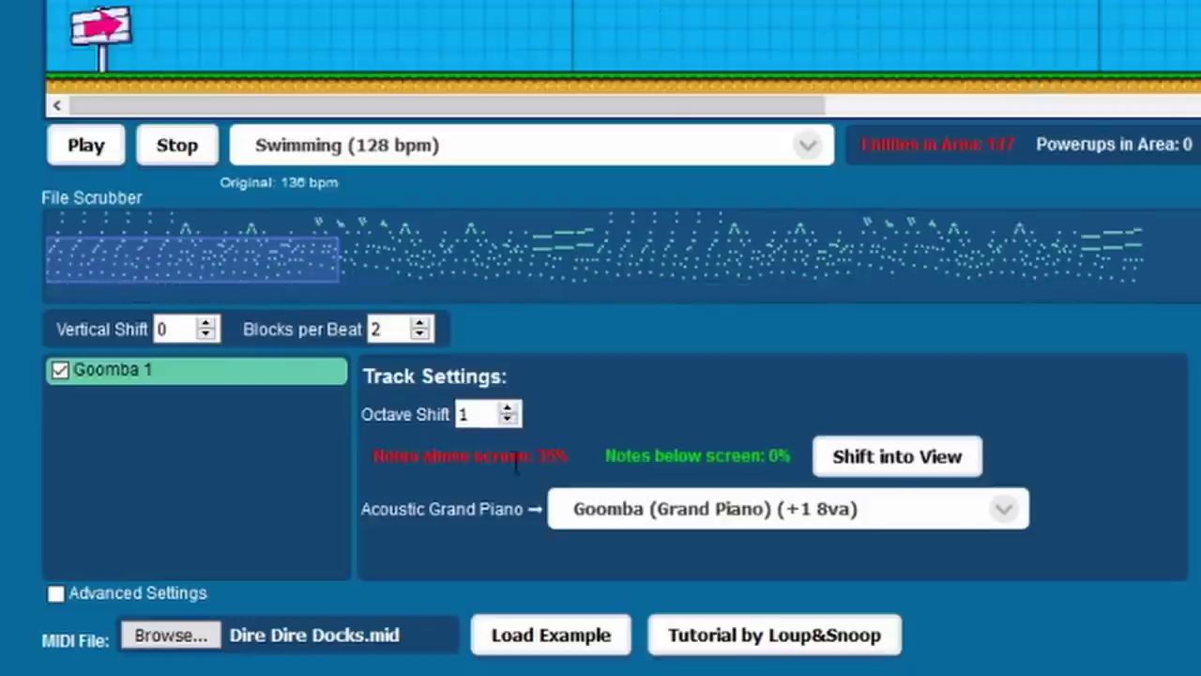
{"action": "left_click", "coordinate": [508, 419]}
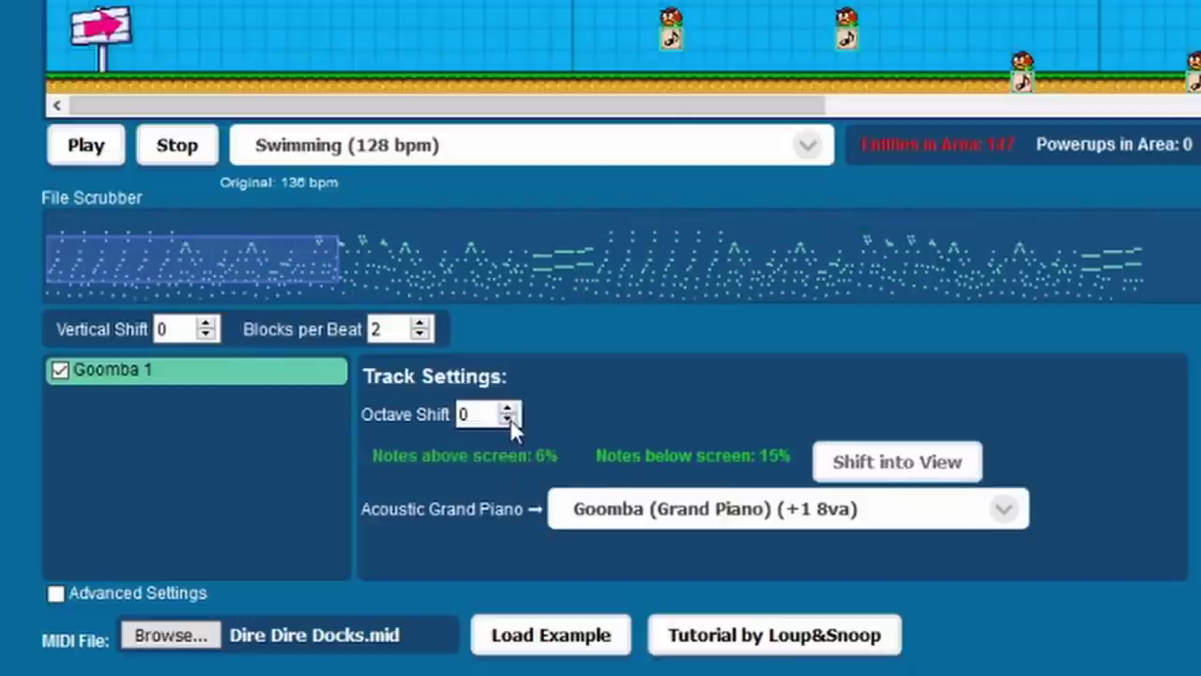
{"action": "left_click", "coordinate": [508, 420]}
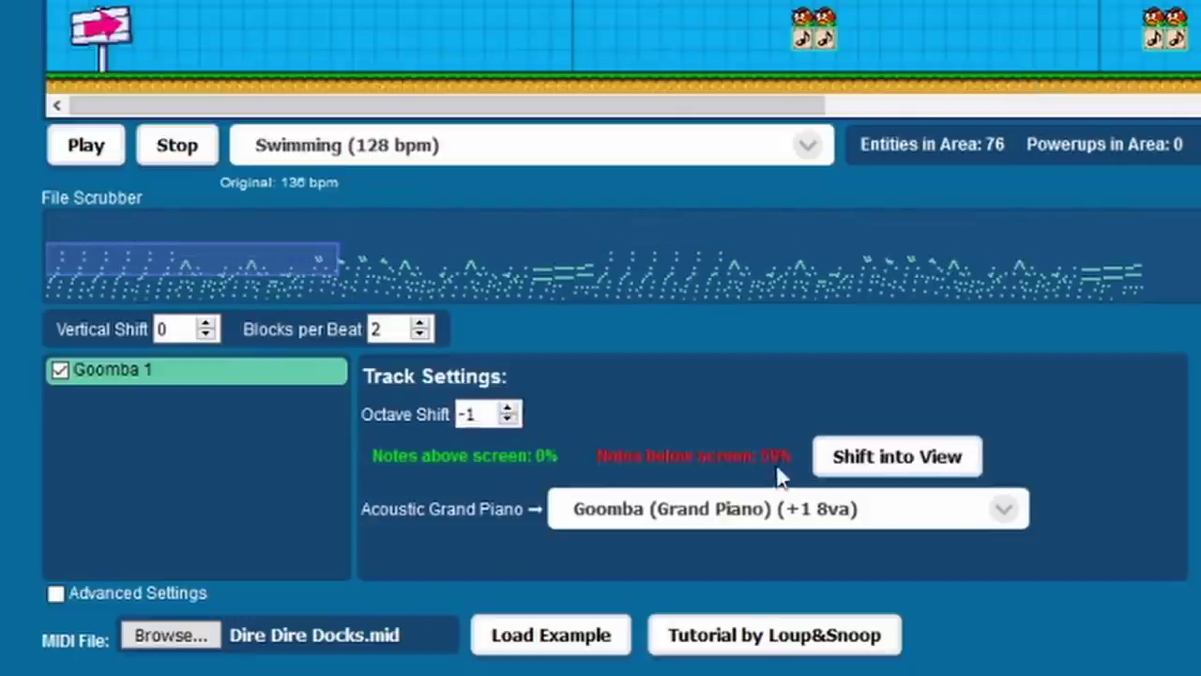
{"action": "left_click", "coordinate": [508, 410]}
{"action": "left_click_drag", "start_coordinate": [791, 455], "coordinate": [375, 456]}
{"action": "left_click", "coordinate": [663, 447]}
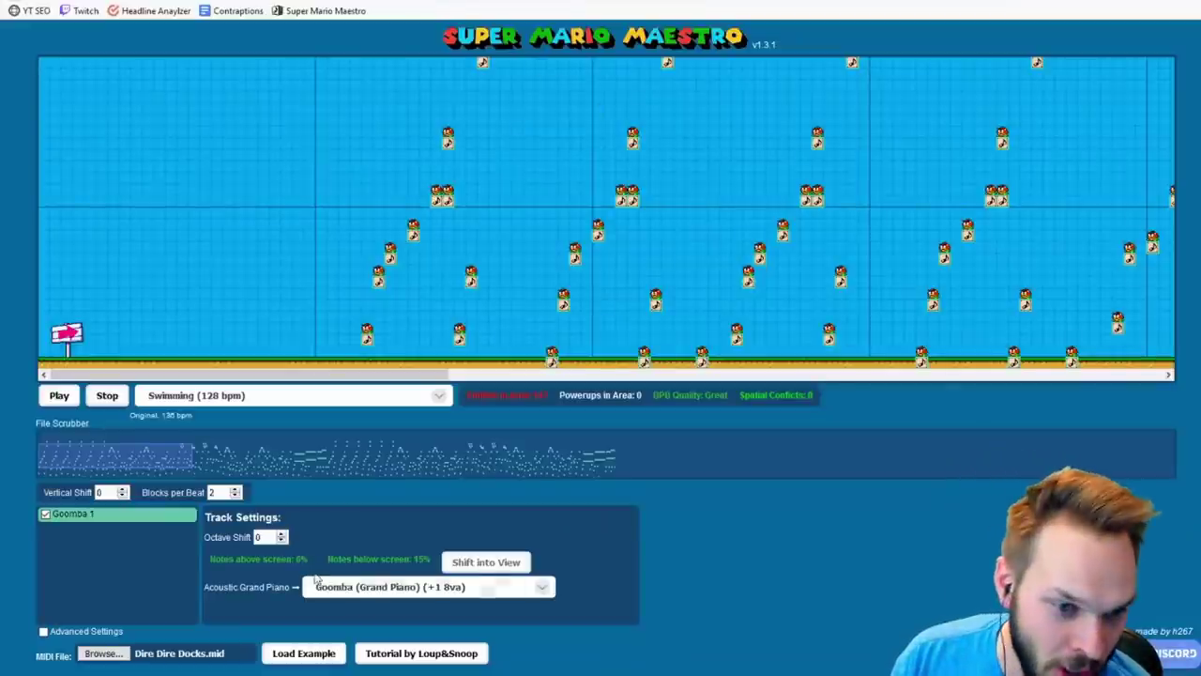
{"action": "triple_click", "coordinate": [238, 560]}
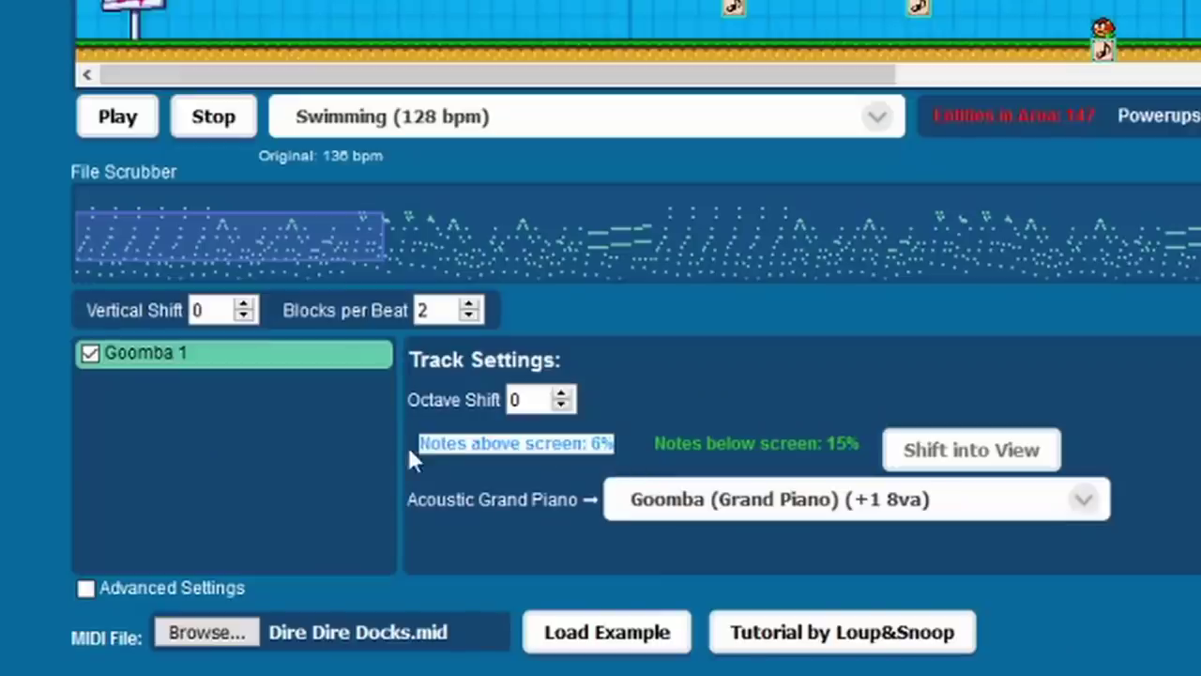
{"action": "left_click", "coordinate": [621, 450]}
{"action": "left_click_drag", "start_coordinate": [853, 434], "coordinate": [655, 444]}
{"action": "left_click", "coordinate": [657, 448]}
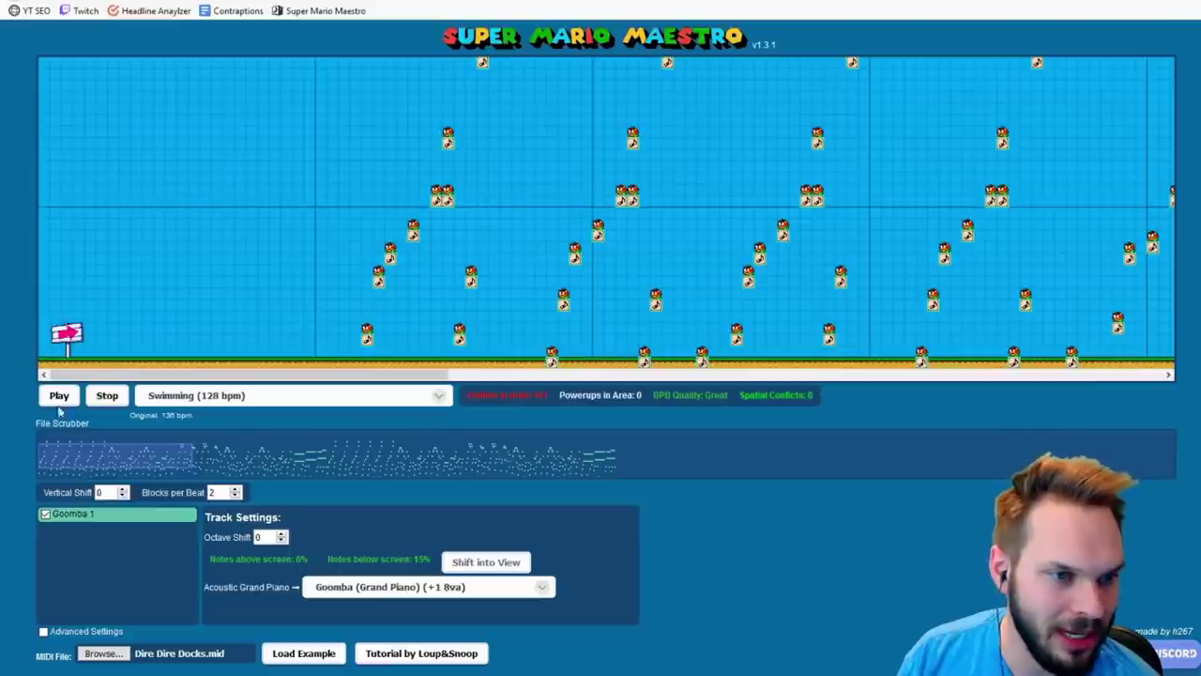
{"action": "left_click", "coordinate": [59, 401]}
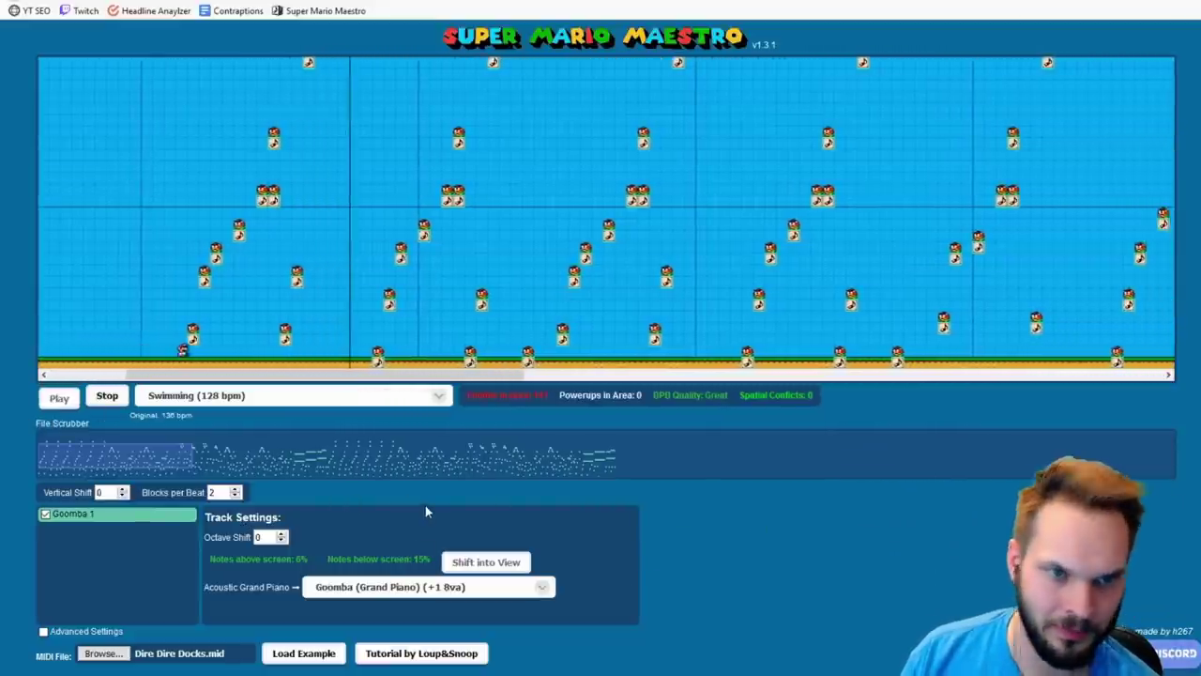
{"action": "left_click", "coordinate": [109, 398]}
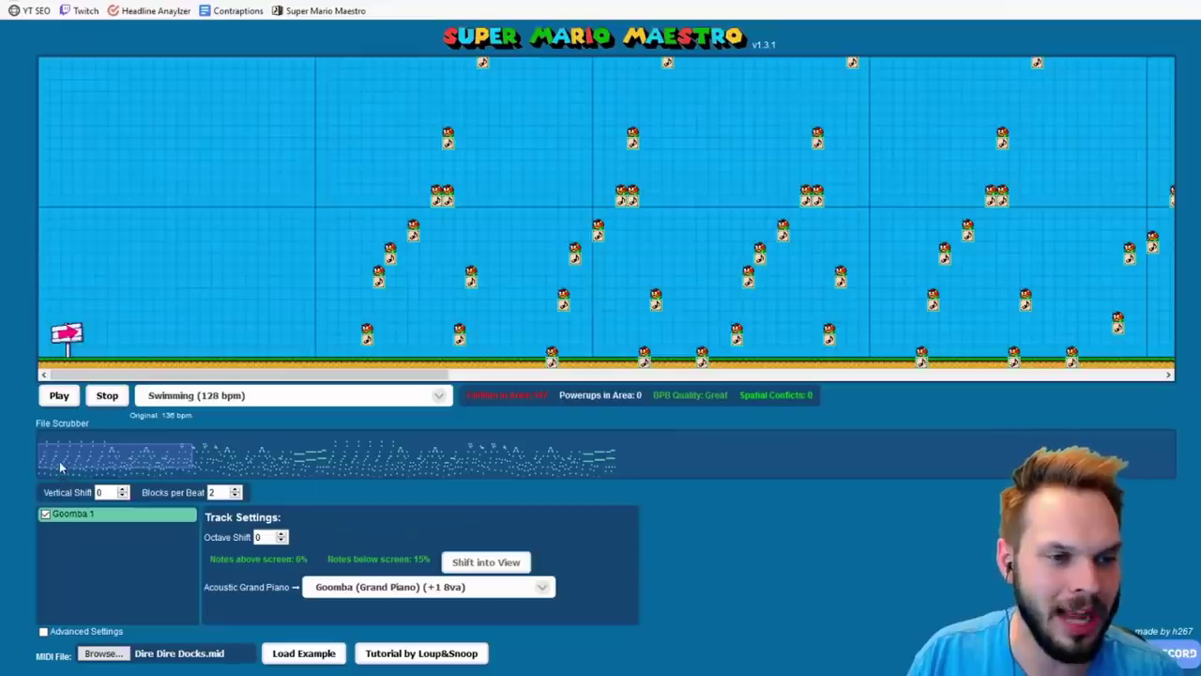
- Scrub to a later part of Dire Dire Docks, play it, and stop with Space
{"action": "left_click_drag", "start_coordinate": [75, 467], "coordinate": [108, 462]}
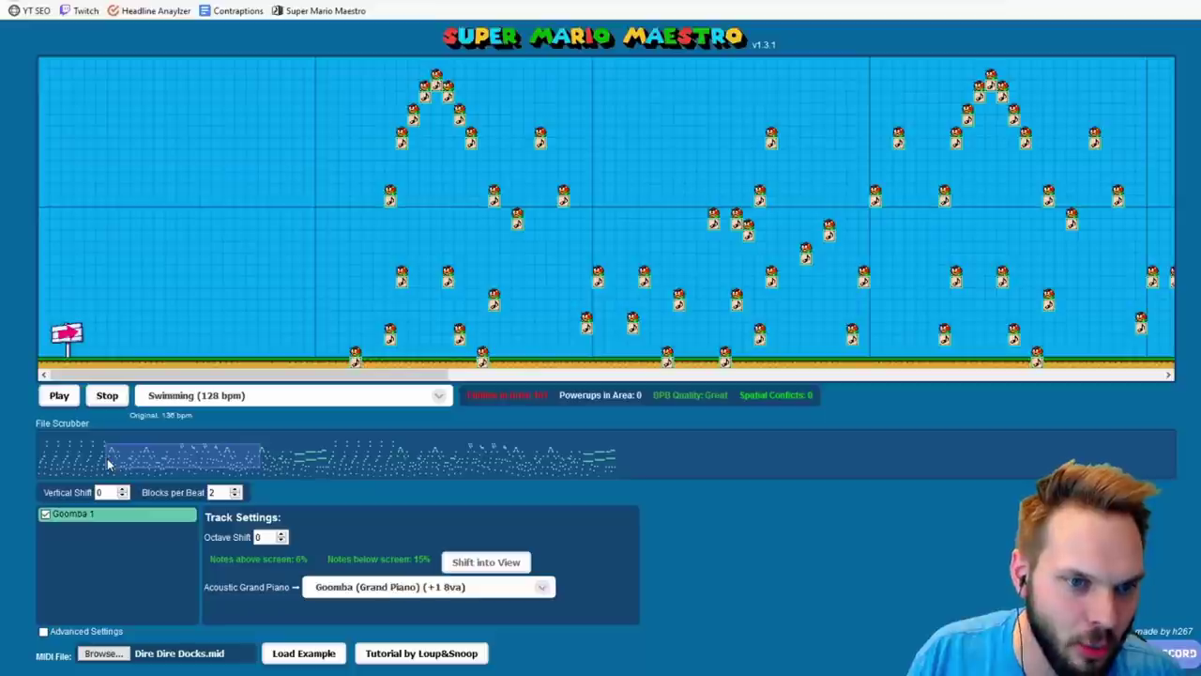
{"action": "left_click", "coordinate": [59, 396]}
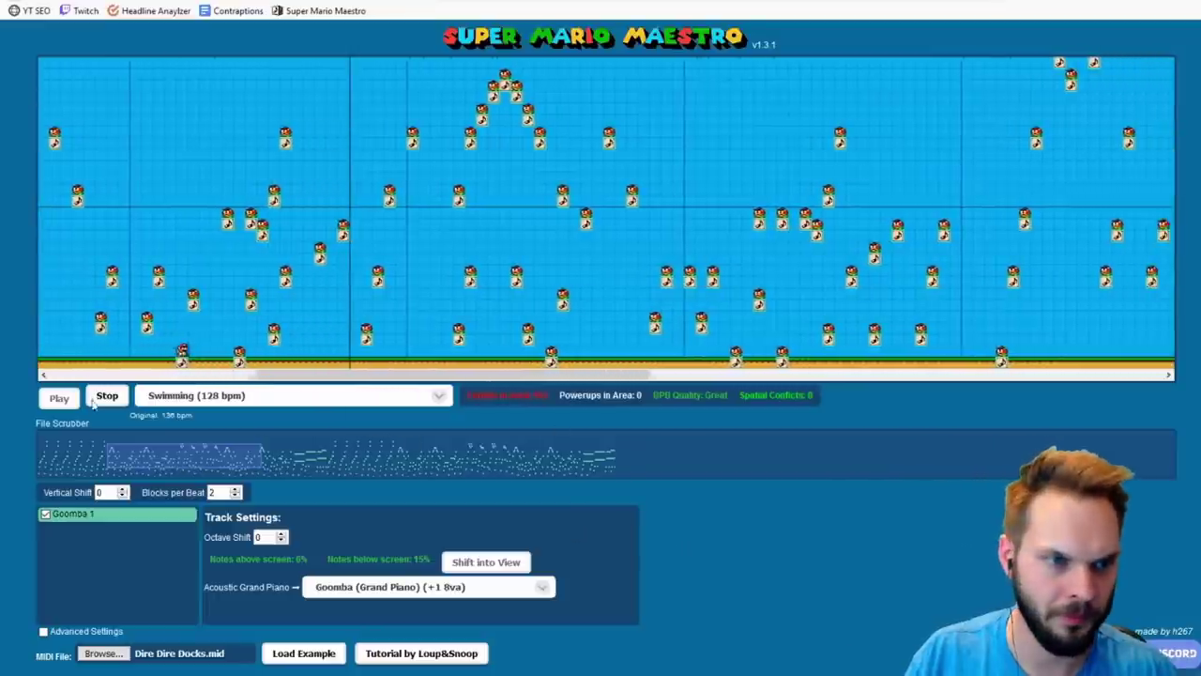
{"action": "key", "text": "space"}
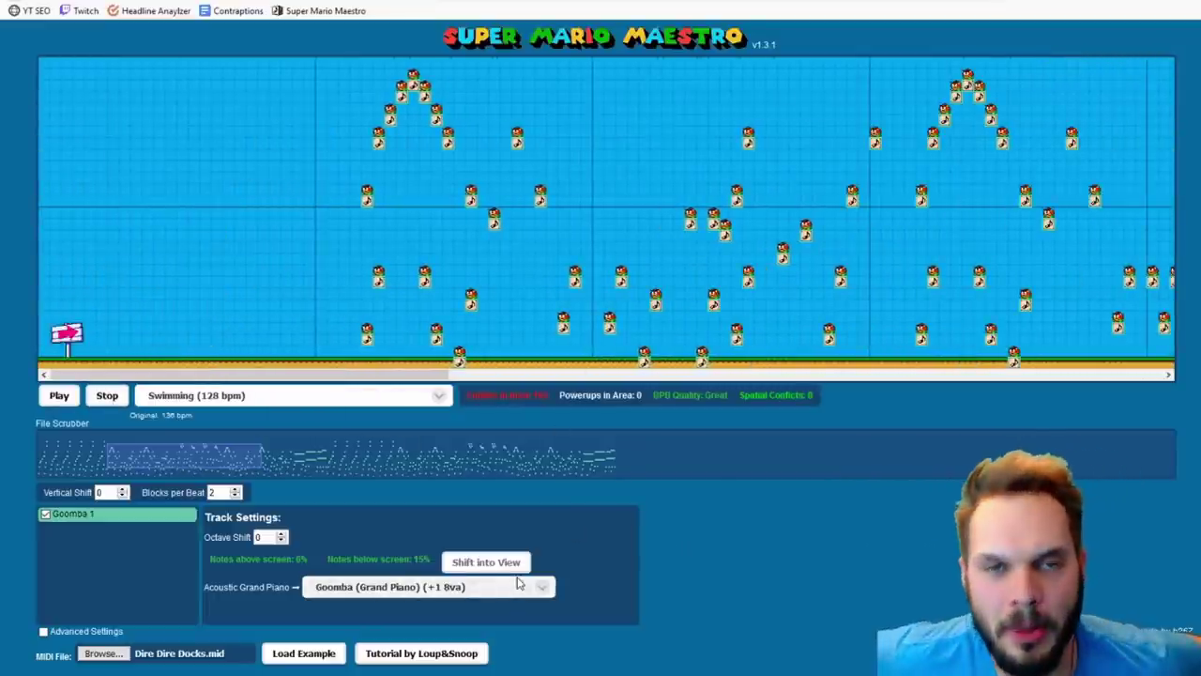